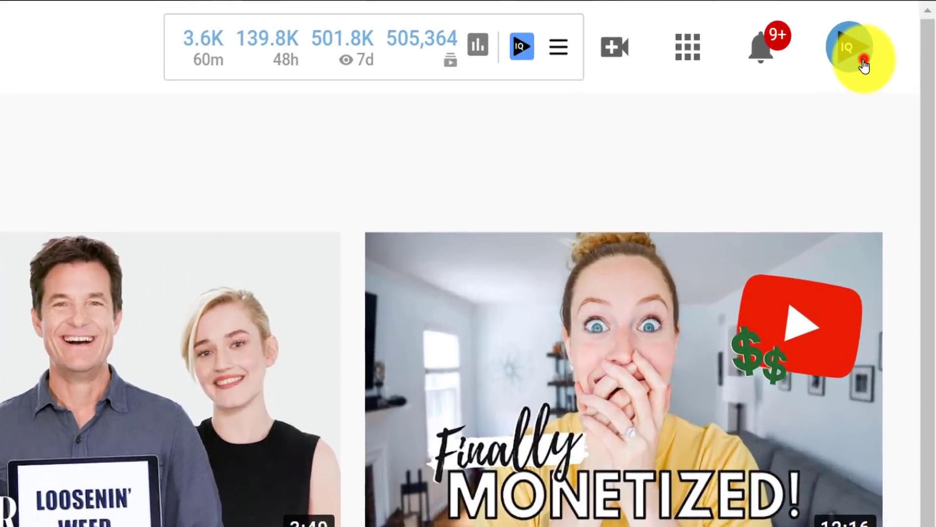
- Go from the account menu into YouTube Studio and its Channel subtitles page
left_click(908, 20)
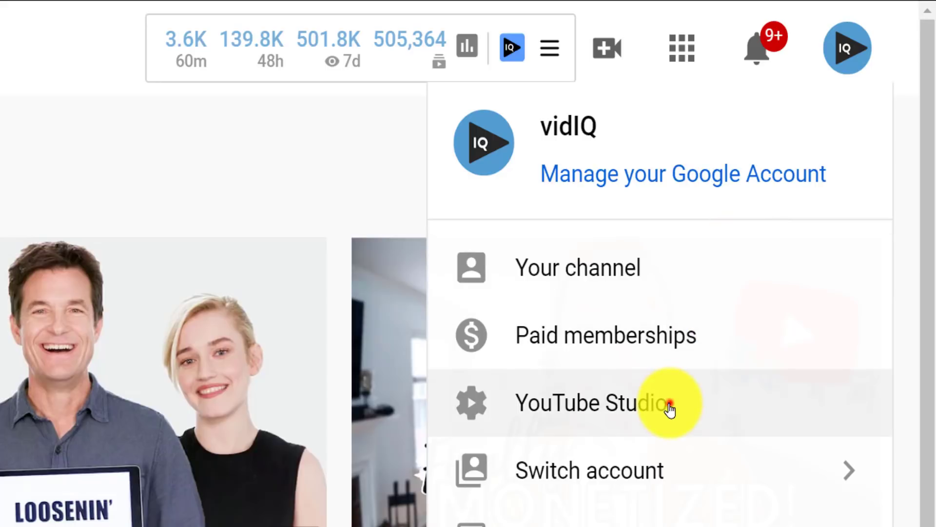
left_click(670, 409)
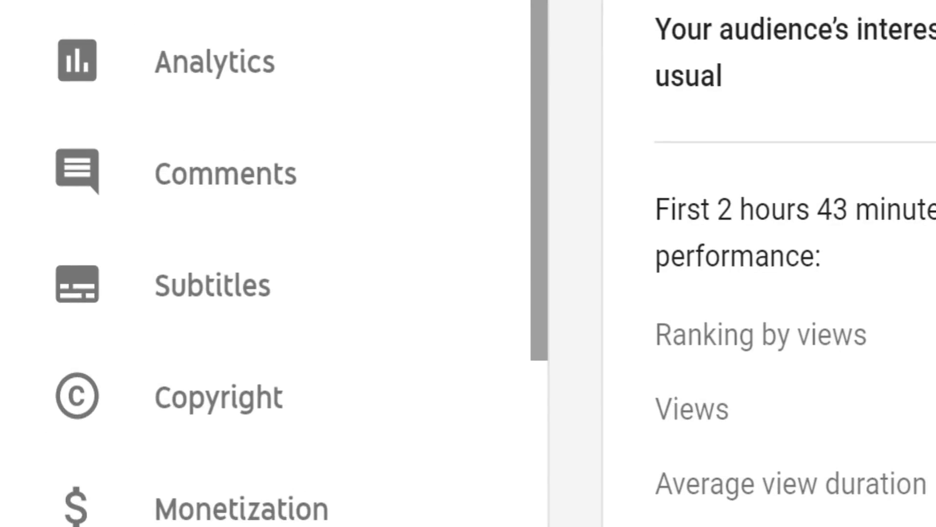
left_click(371, 268)
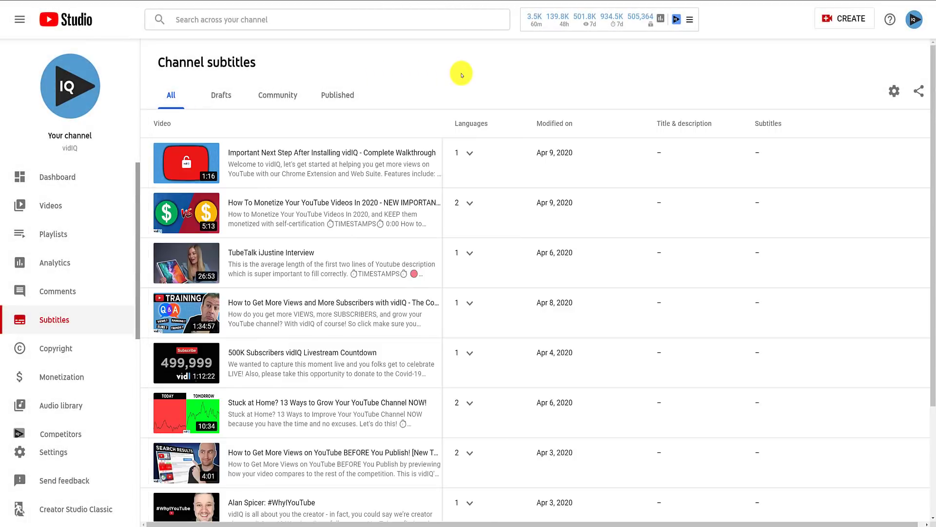
- Expand the first video's languages and review its automatic English subtitles
left_click(470, 155)
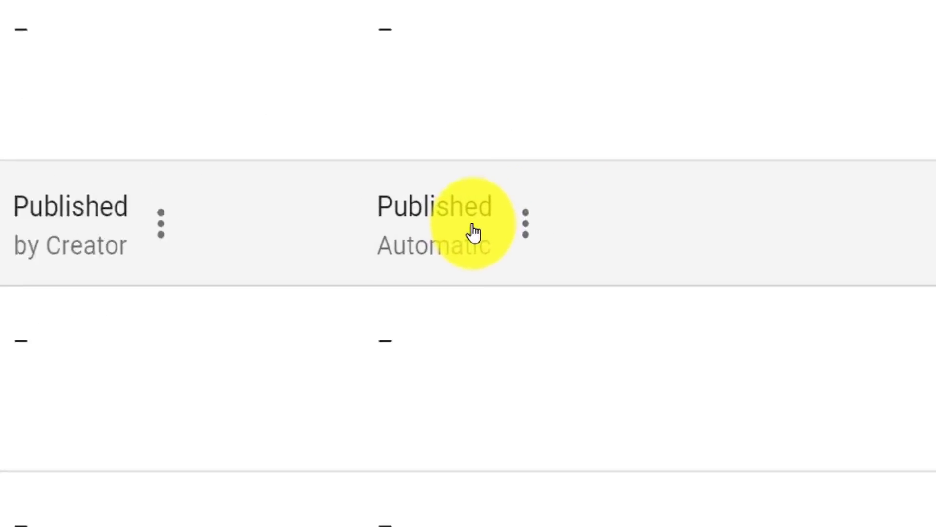
left_click(526, 223)
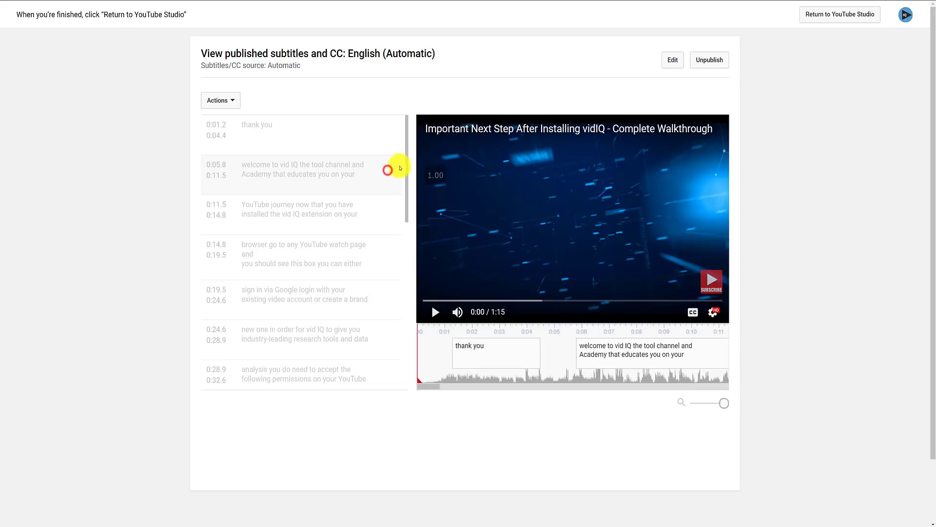
left_click_drag(406, 161, 395, 345)
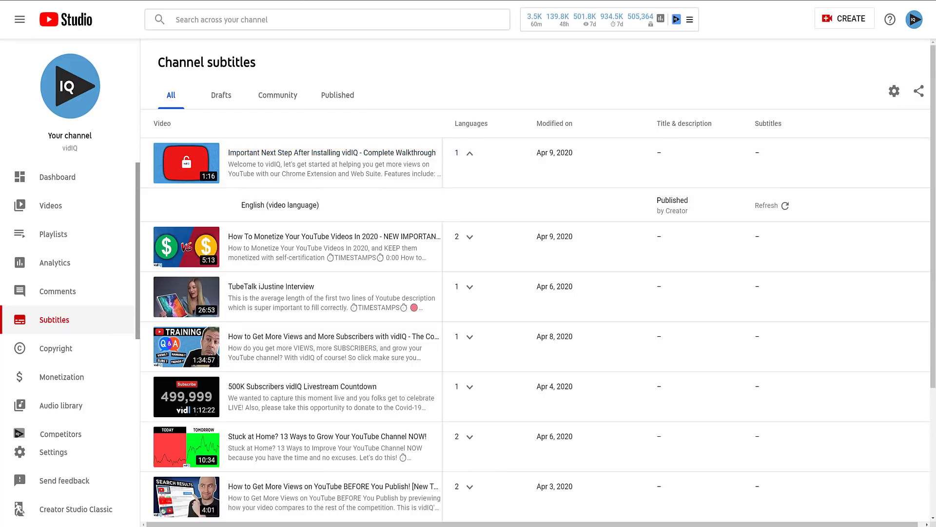
- Edit the first video's details and show its More options section
left_click(696, 208)
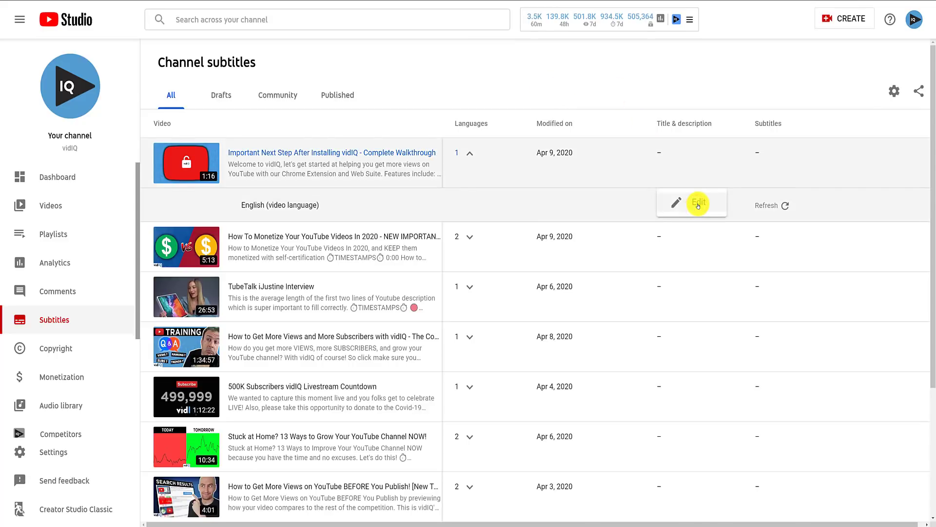
left_click(698, 204)
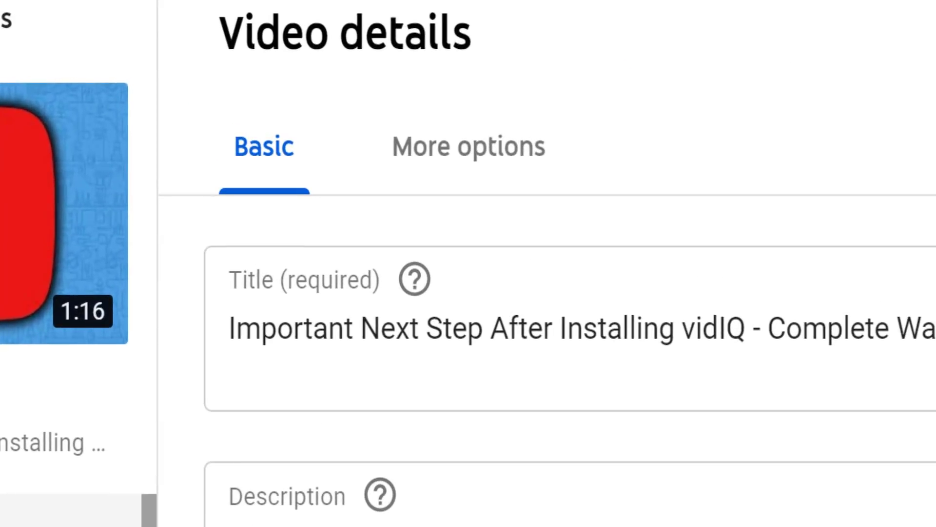
left_click(525, 146)
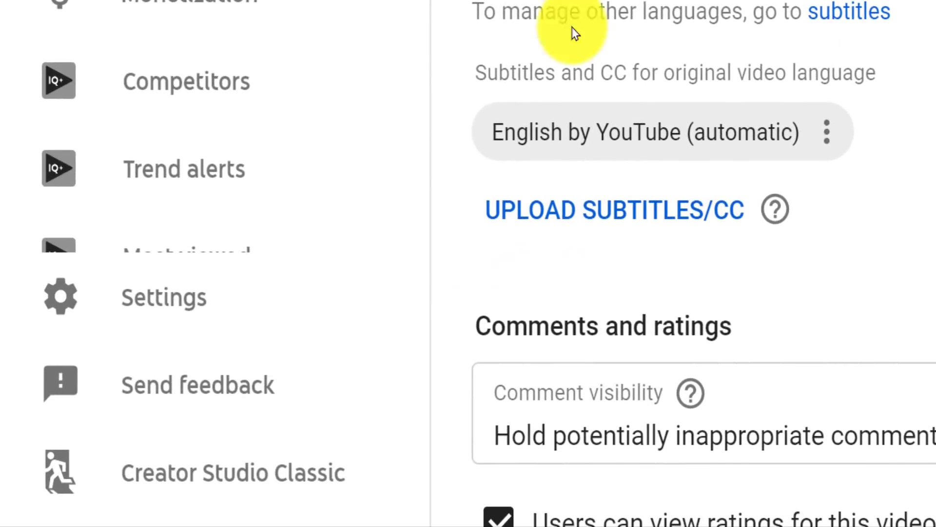
left_click(271, 300)
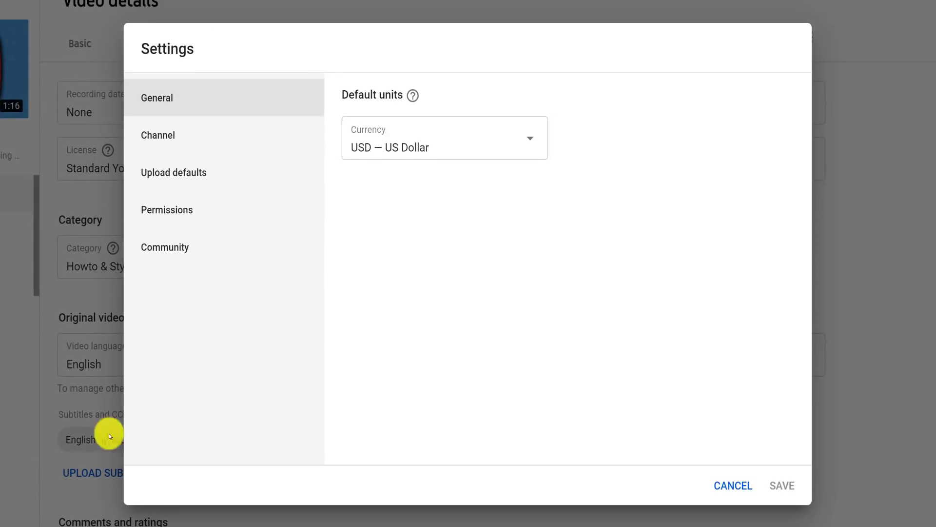
left_click(233, 181)
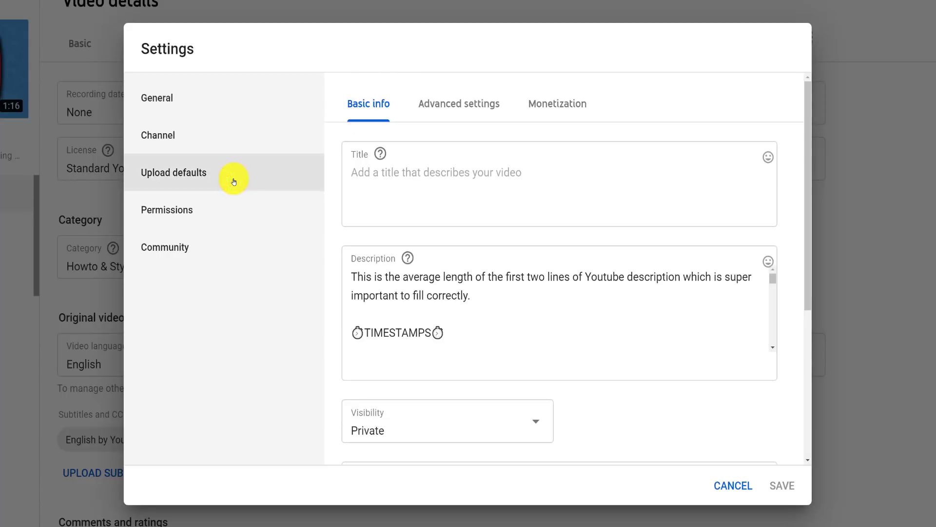
left_click(477, 103)
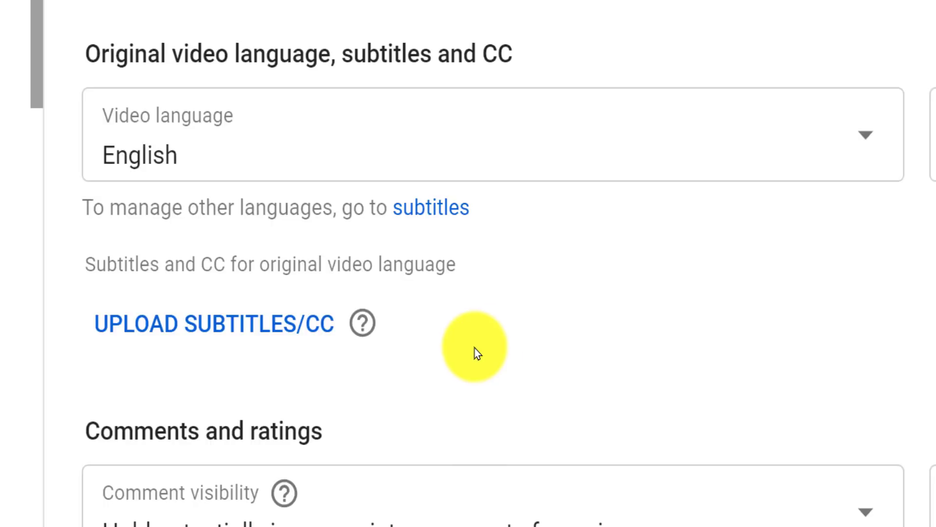
- Download the first video's automatic English subtitles as captions.srt
left_click(249, 327)
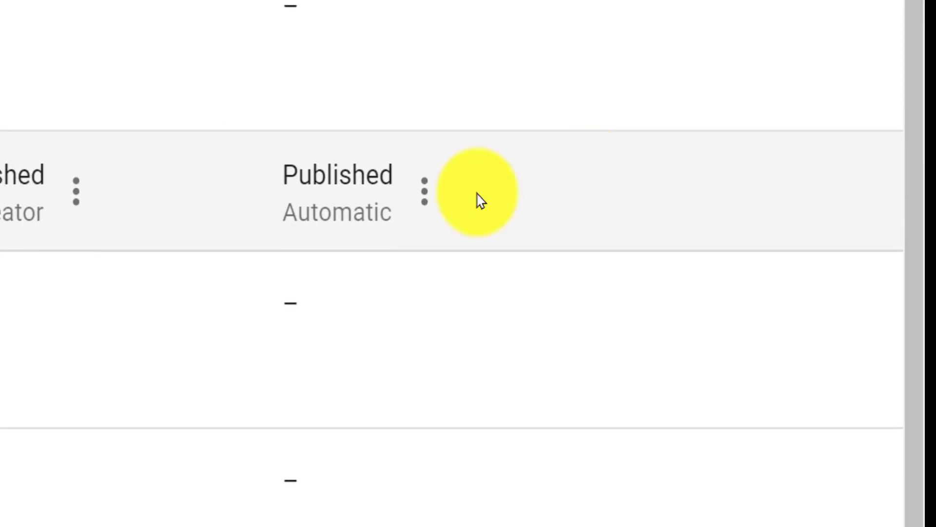
left_click(442, 199)
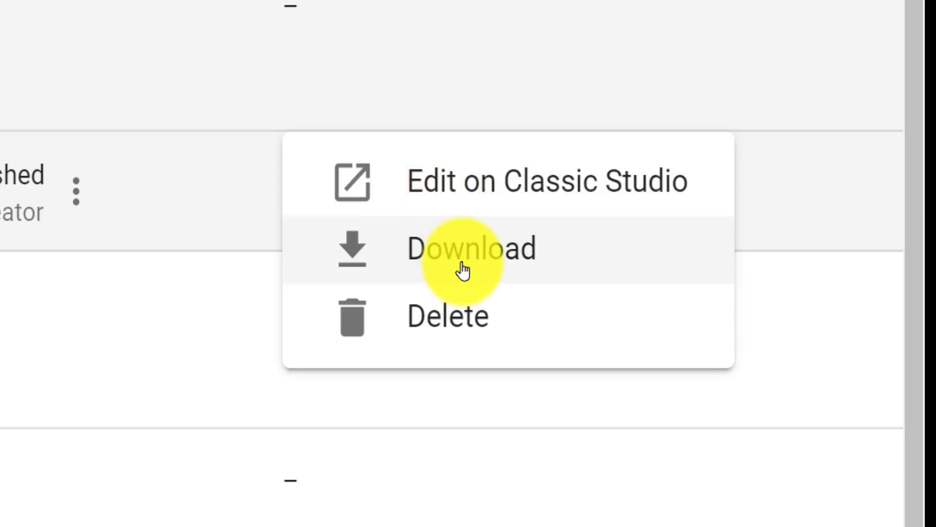
left_click(462, 266)
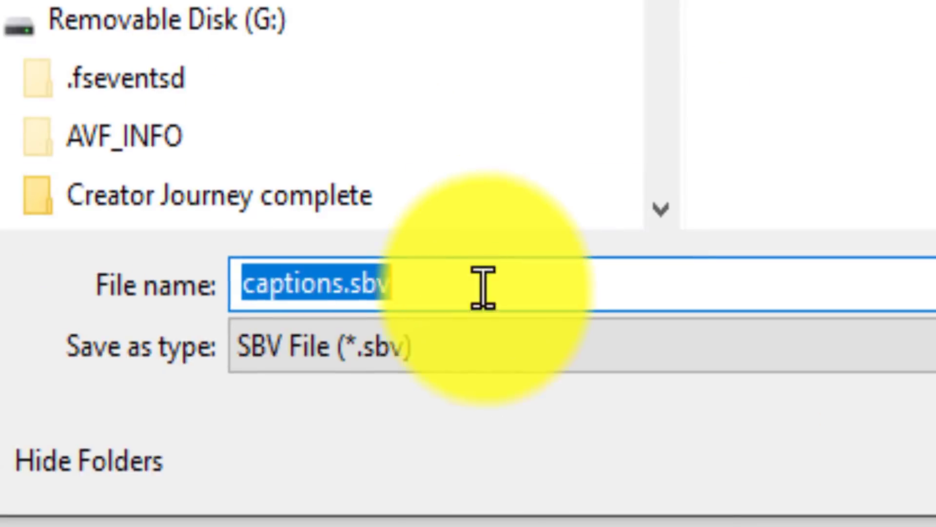
left_click(476, 273)
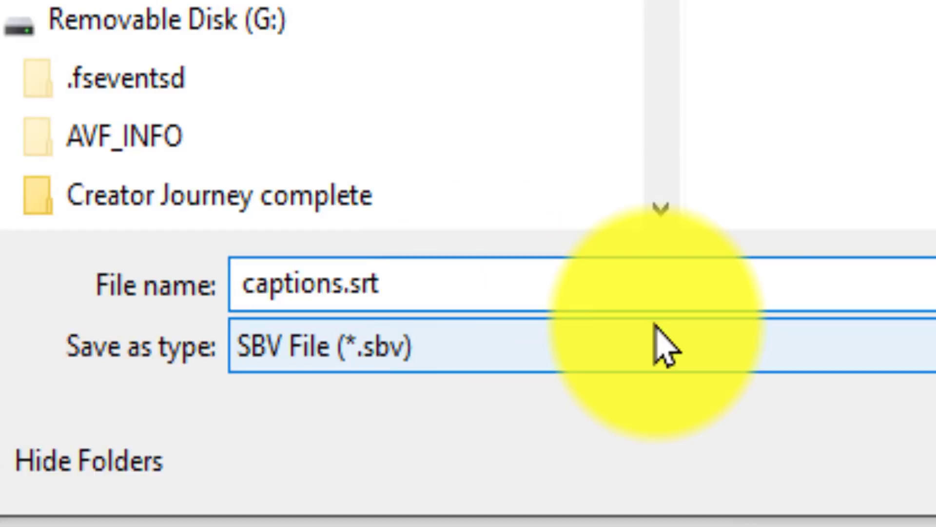
left_click(665, 347)
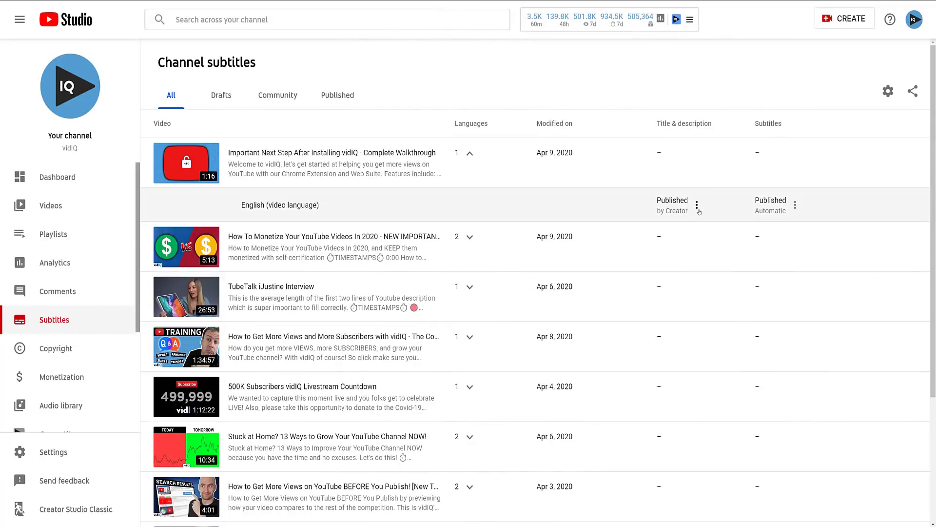
- Go from the walkthrough video's details to its subtitles page
left_click(697, 207)
left_click(700, 205)
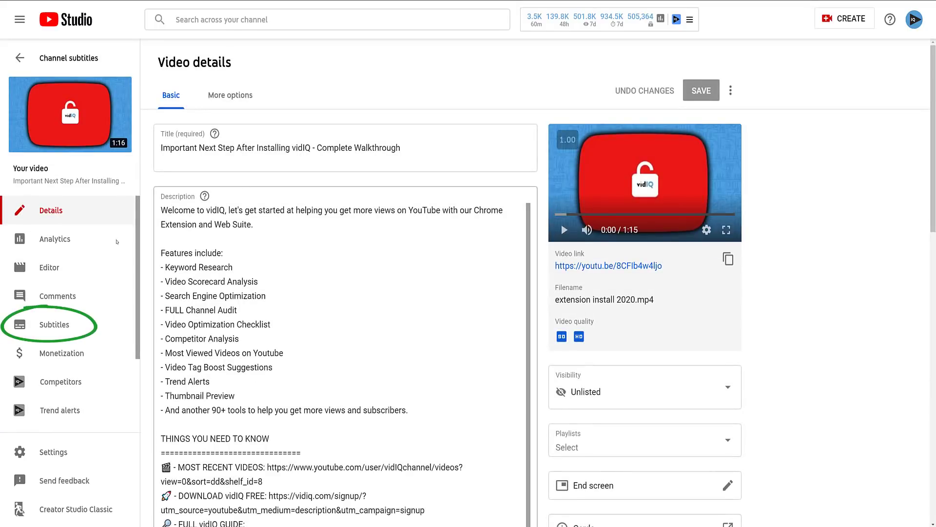
left_click(76, 325)
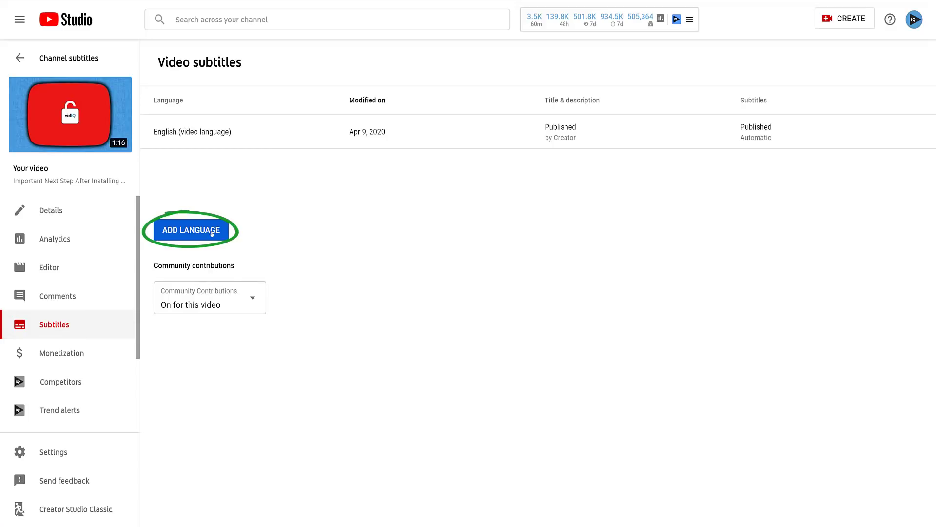
- Add Arabic and machine-translate the title and description into Arabic with vidIQ
left_click(211, 233)
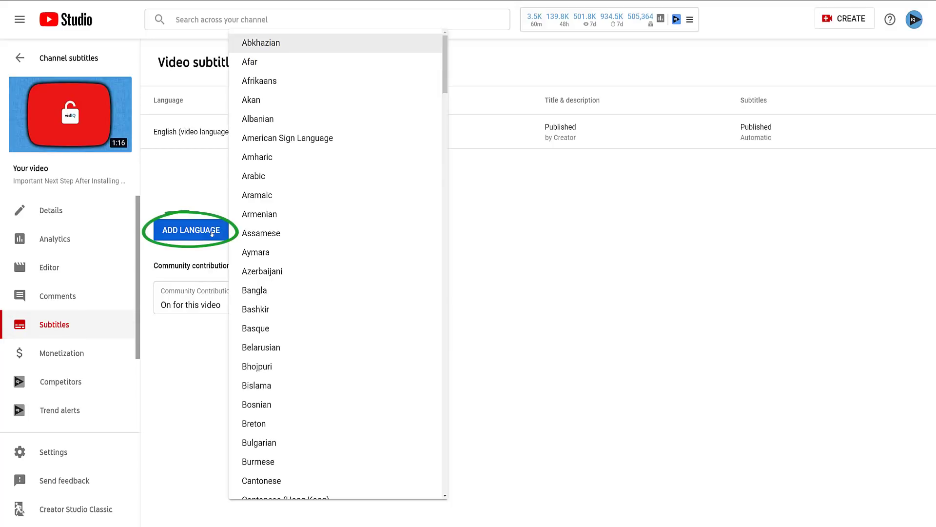
left_click(273, 176)
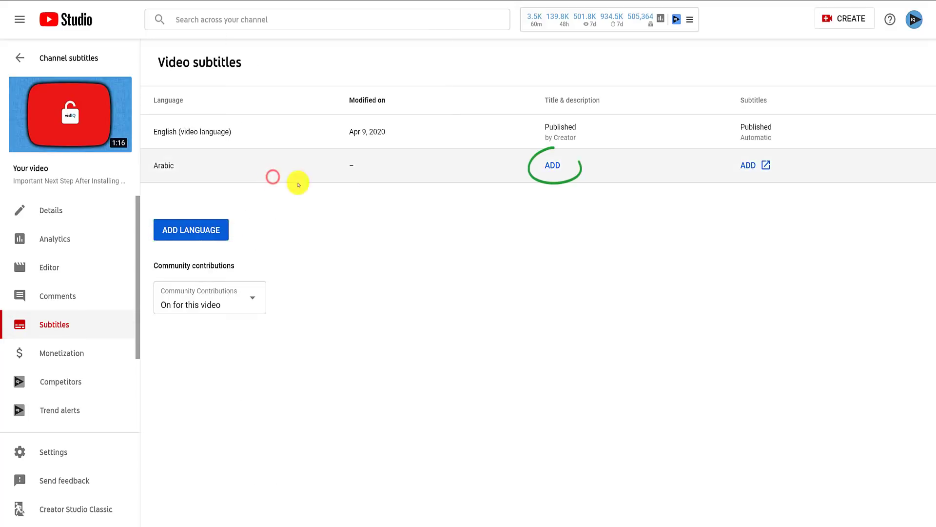
left_click(553, 166)
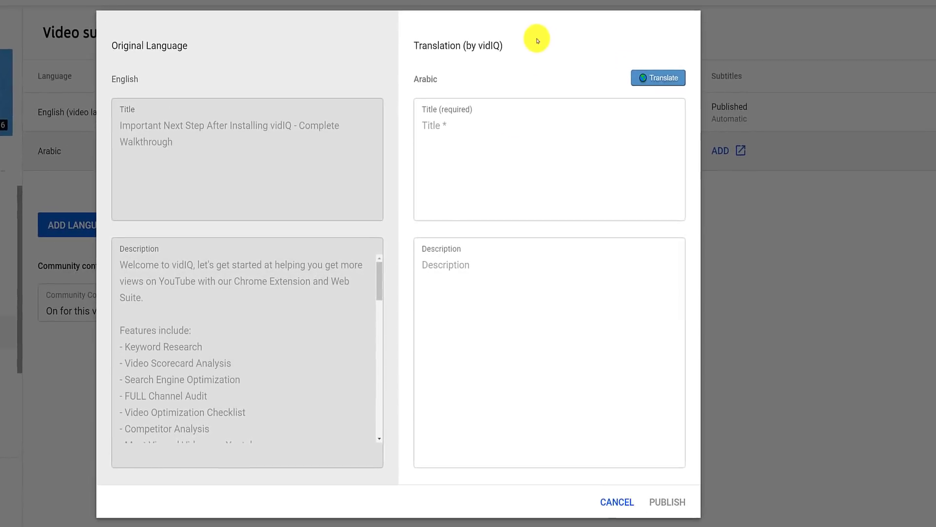
left_click(676, 76)
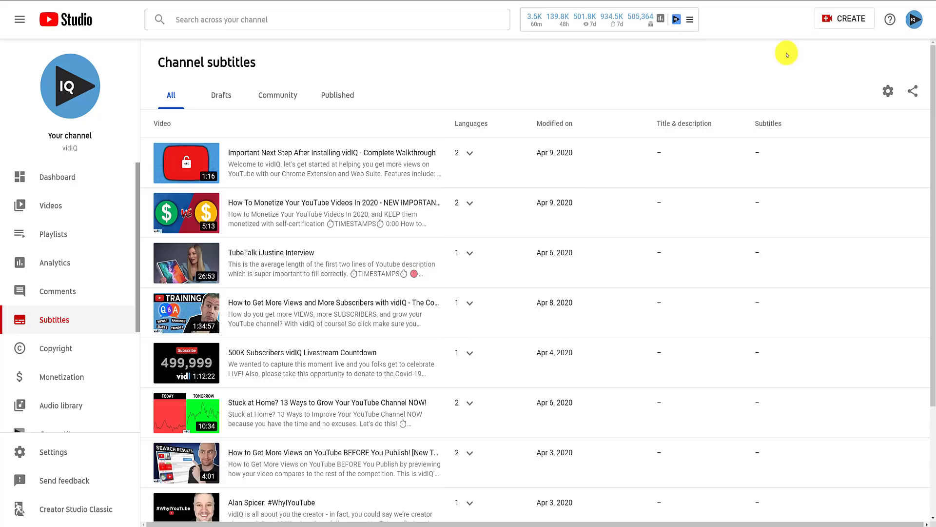
left_click(888, 91)
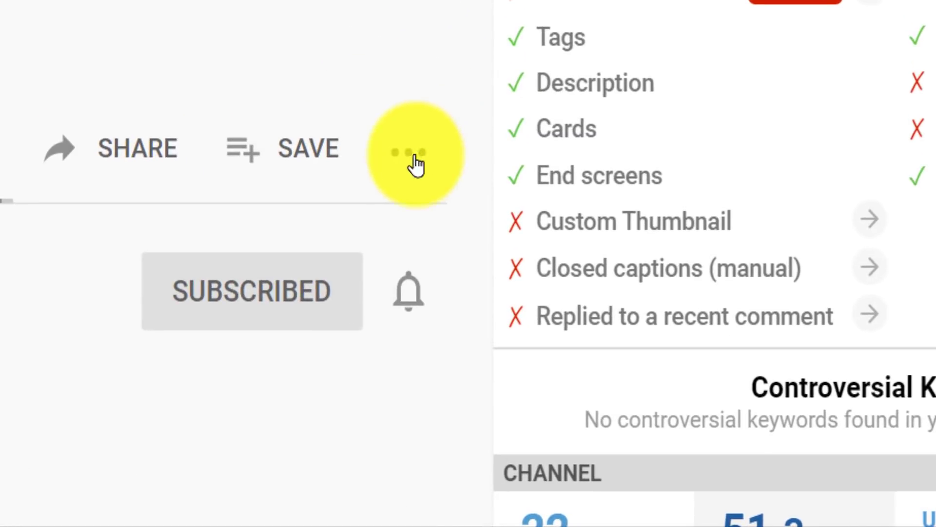
left_click(651, 437)
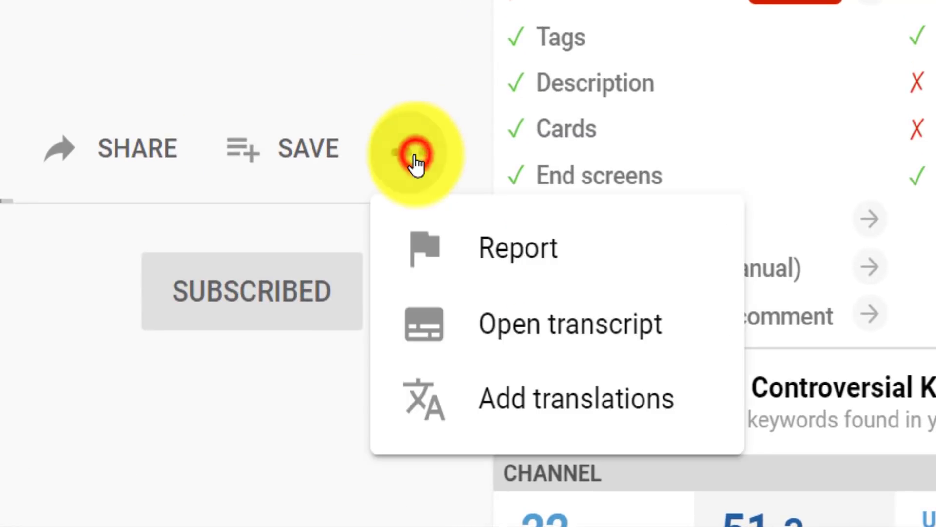
left_click(591, 403)
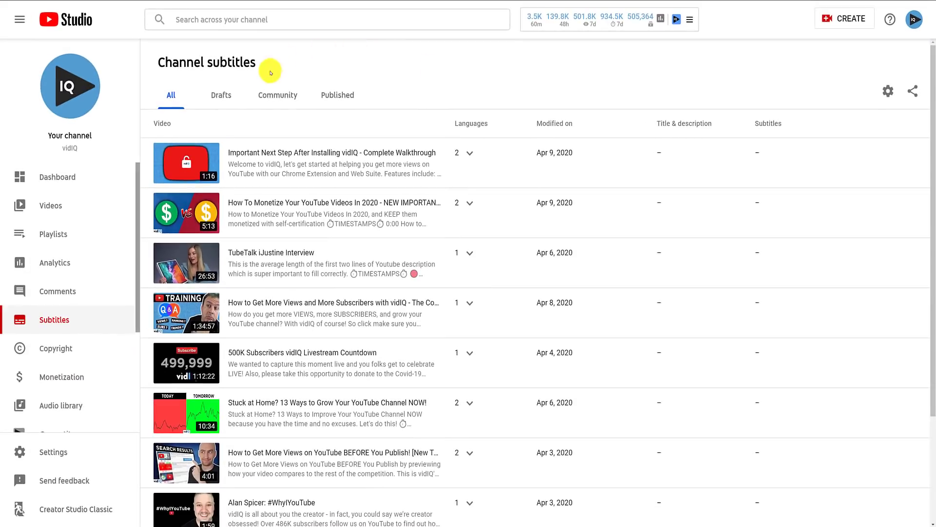
- In Community, expand the walkthrough video's languages and edit Portuguese in Classic Studio
left_click(271, 96)
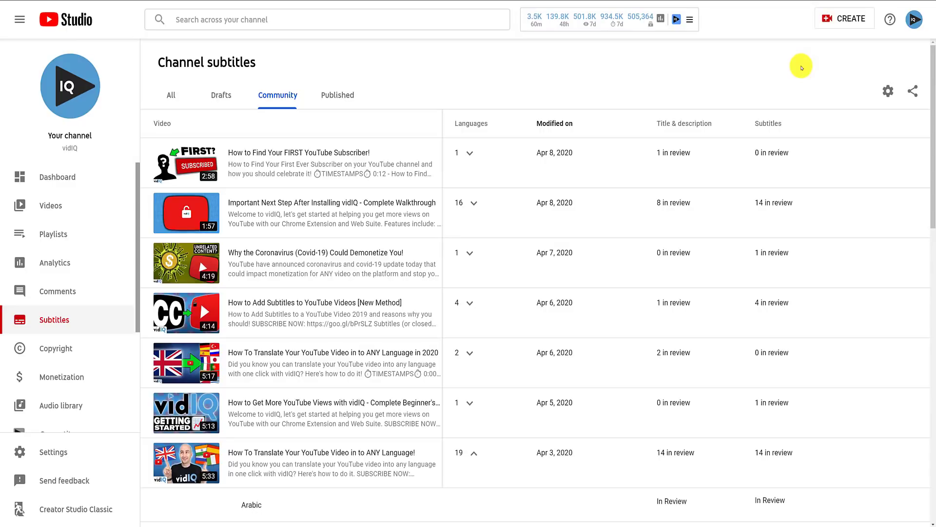
left_click(474, 203)
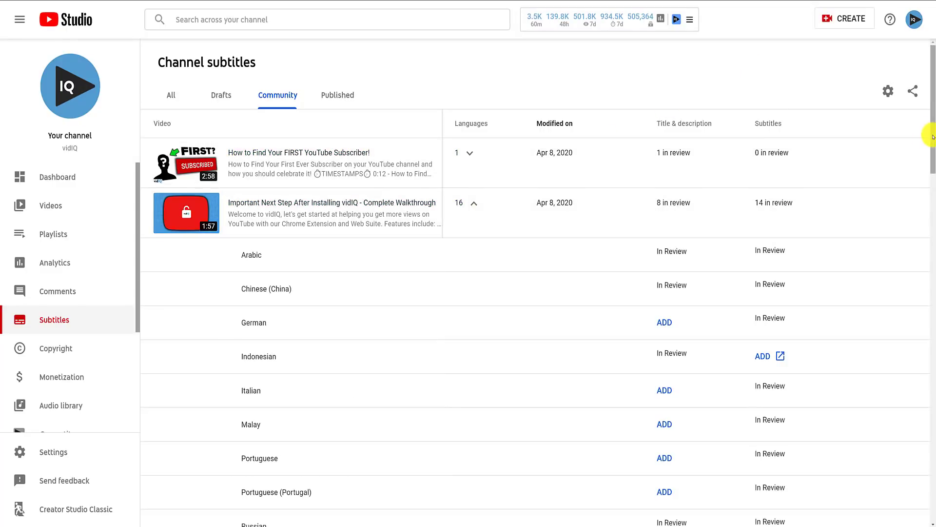
left_click_drag(930, 136, 919, 226)
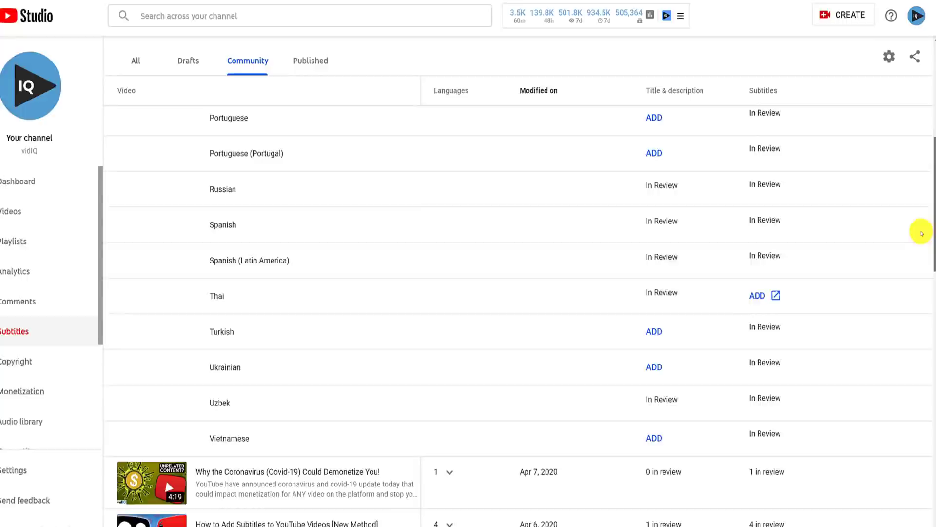
mouse_move(791, 116)
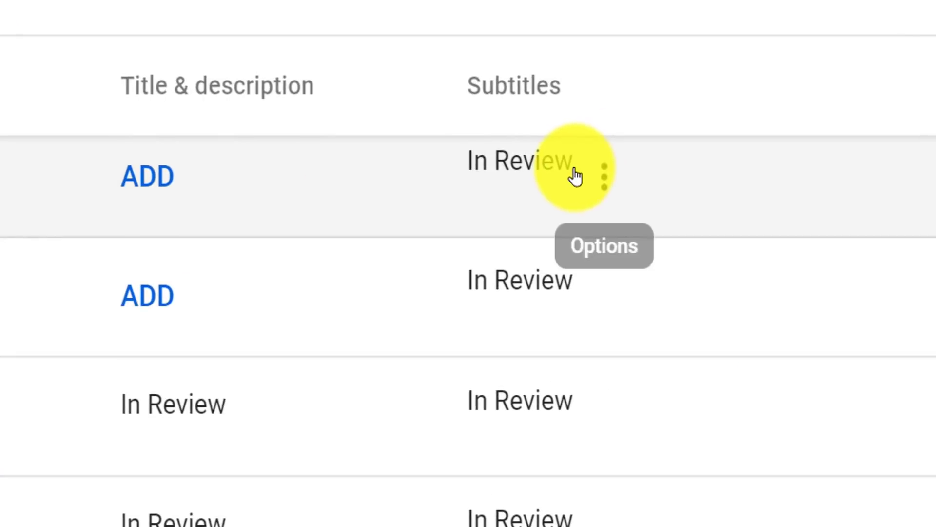
left_click(603, 175)
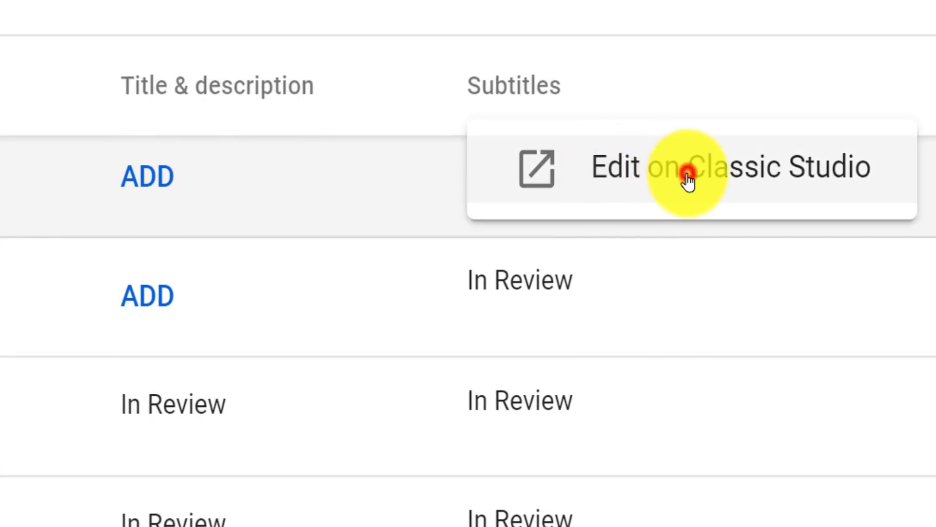
left_click(687, 180)
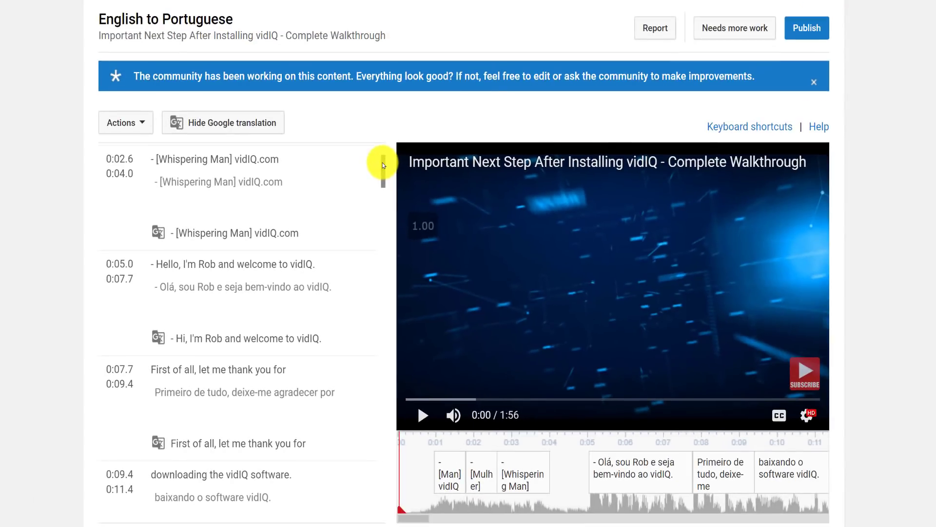
- Review the community English-to-Portuguese captions and publish them
left_click_drag(383, 164, 383, 504)
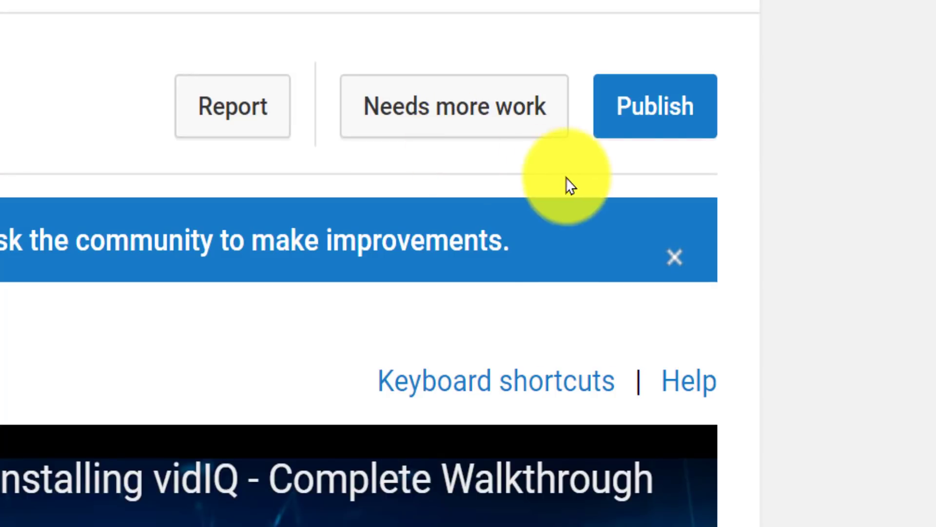
left_click(686, 125)
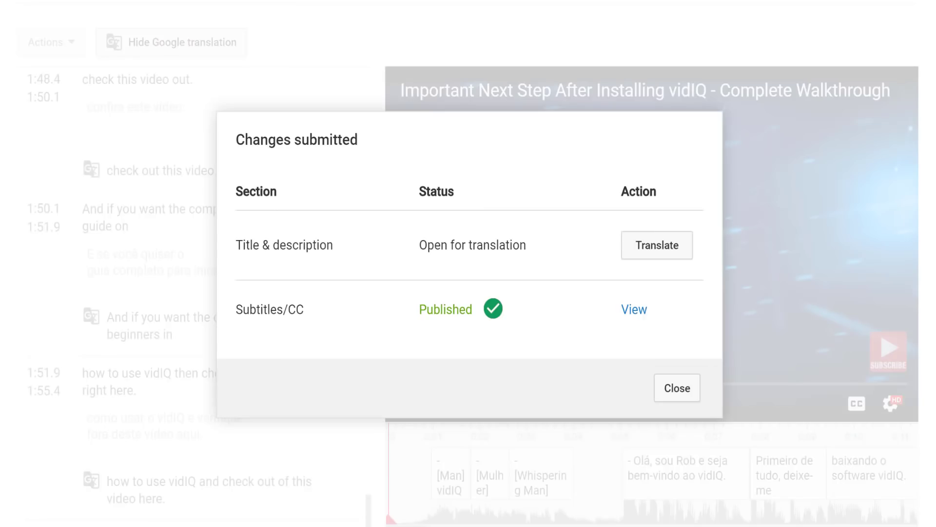
- Autotranslate the walkthrough video's Portuguese title and description and publish them
left_click(667, 254)
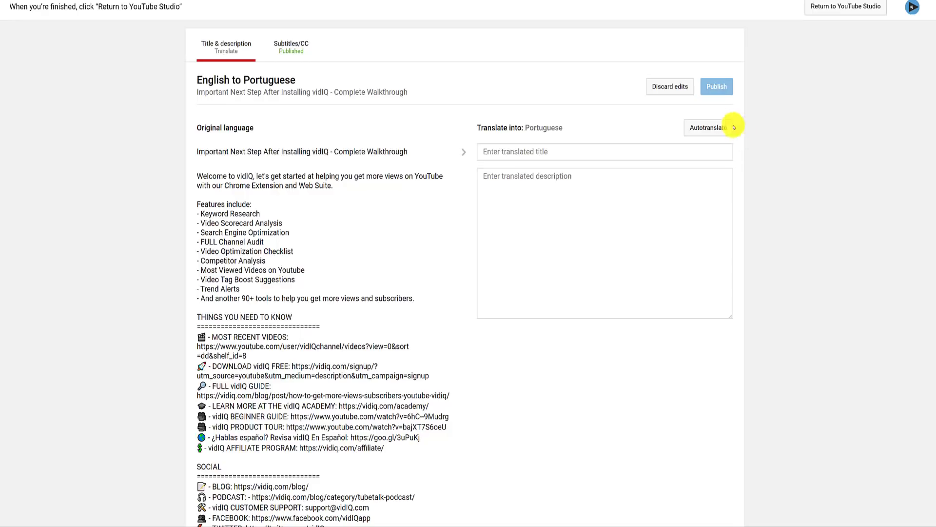
left_click(714, 129)
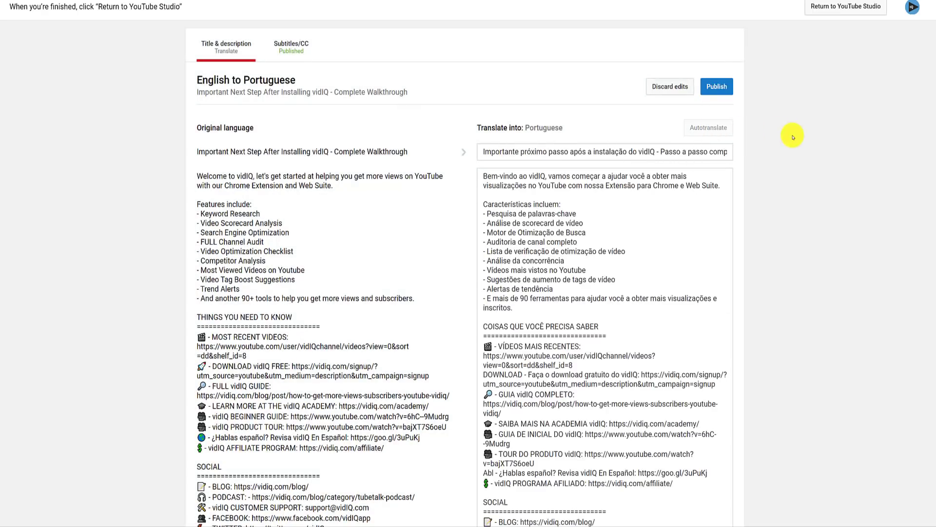
left_click(718, 87)
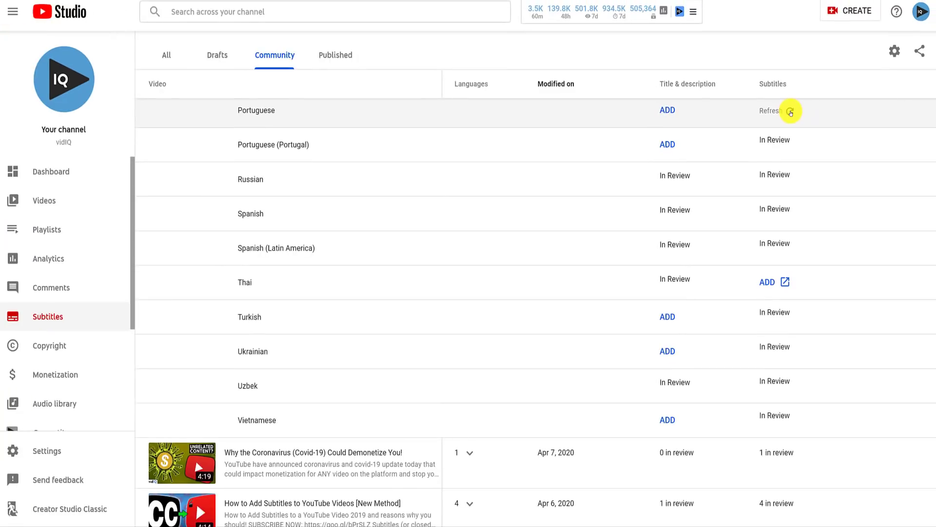
- Check the Drafts and Published lists, then get the community translation share link
scroll(790, 111, "down", 2)
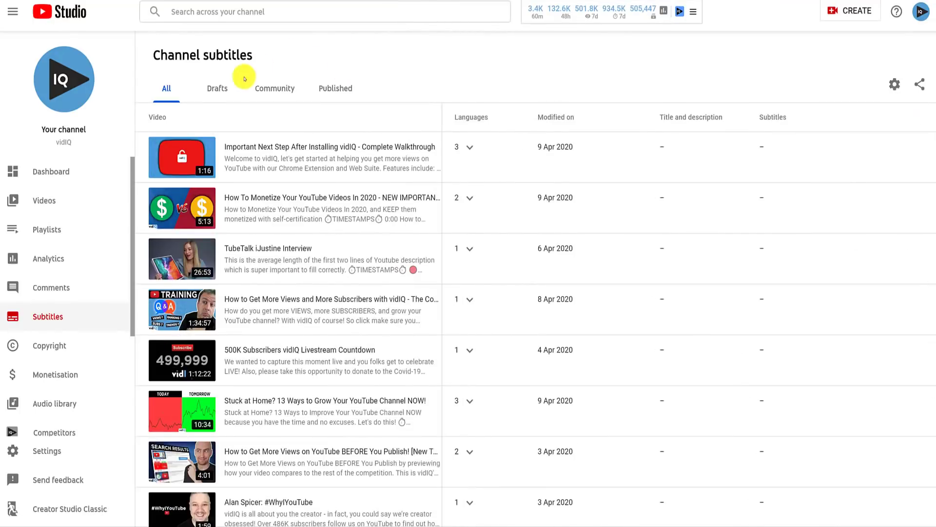
left_click(220, 92)
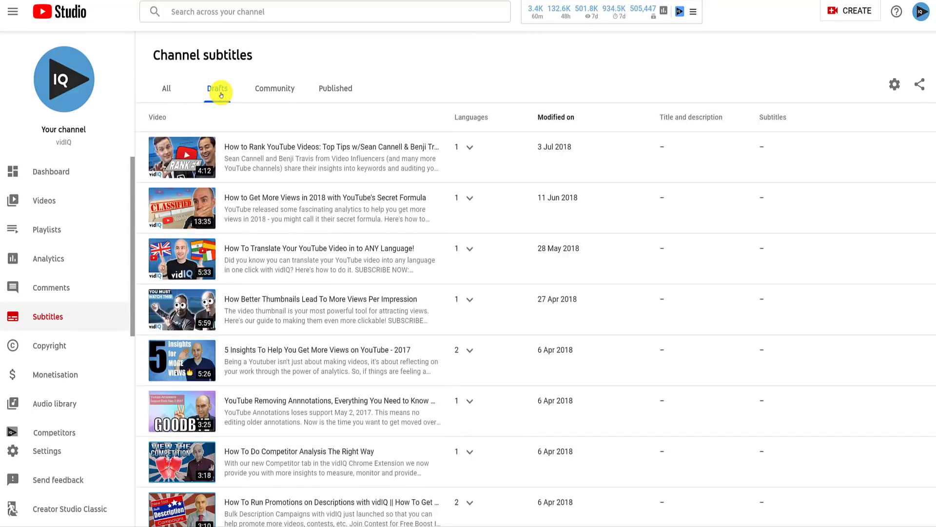
left_click(471, 148)
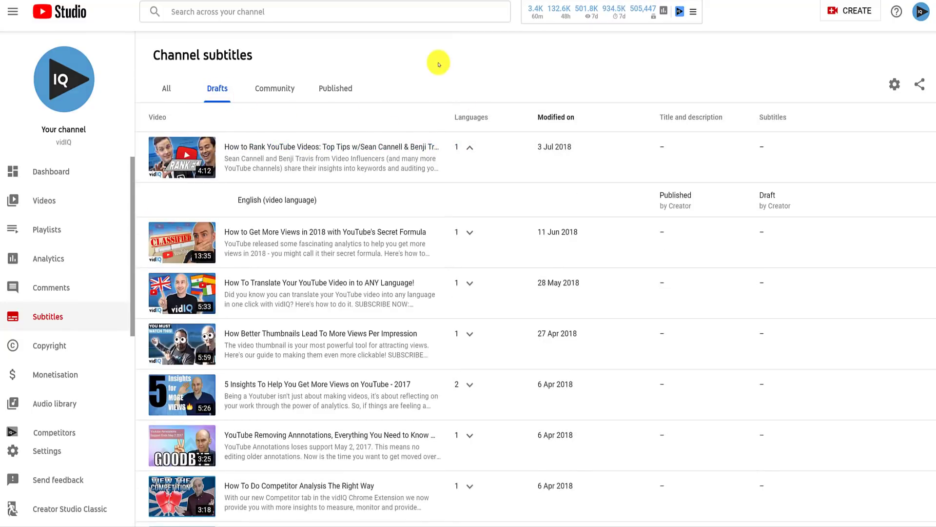
left_click(345, 90)
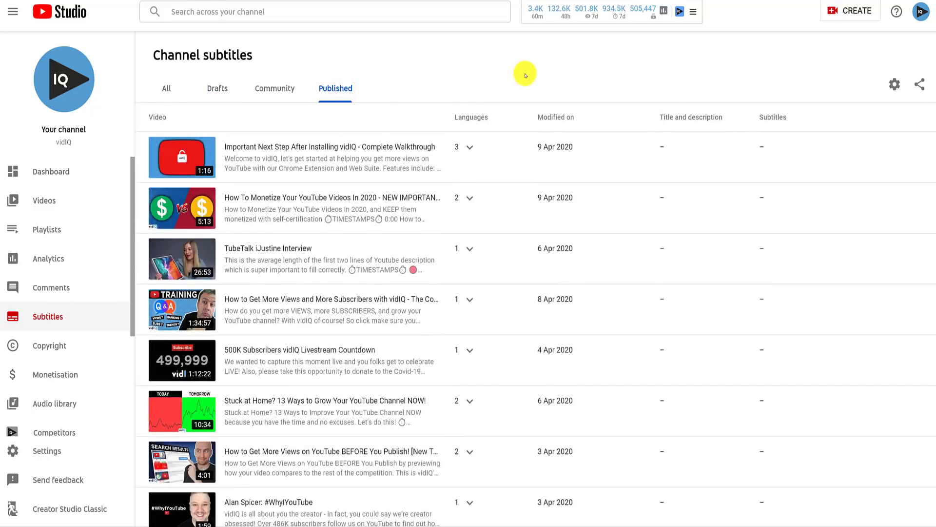
left_click(919, 84)
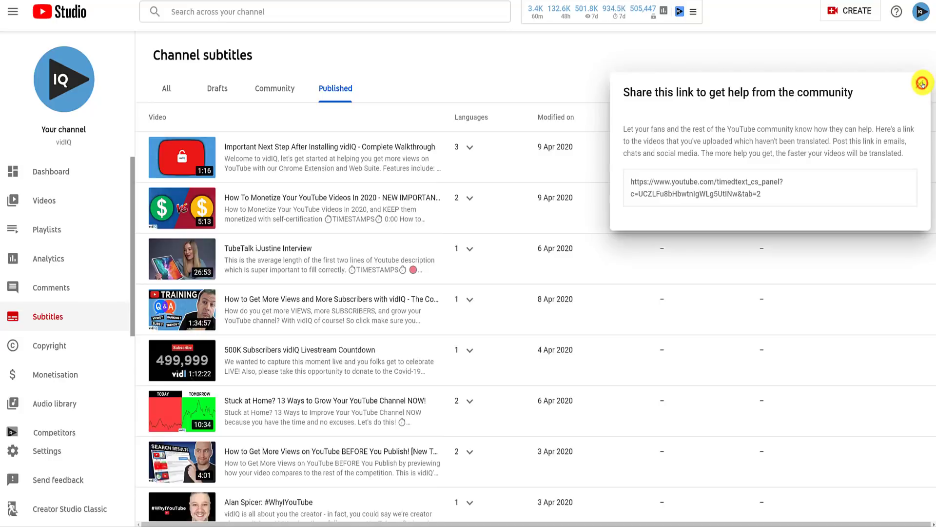